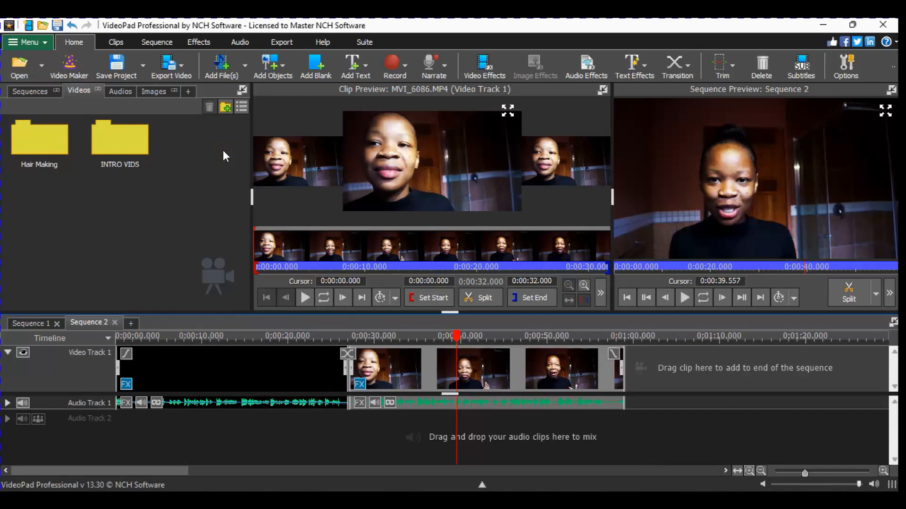
Look through the Hair Making video folder and the Sequence 1 timeline, returning to Sequence 2.
click(35, 143)
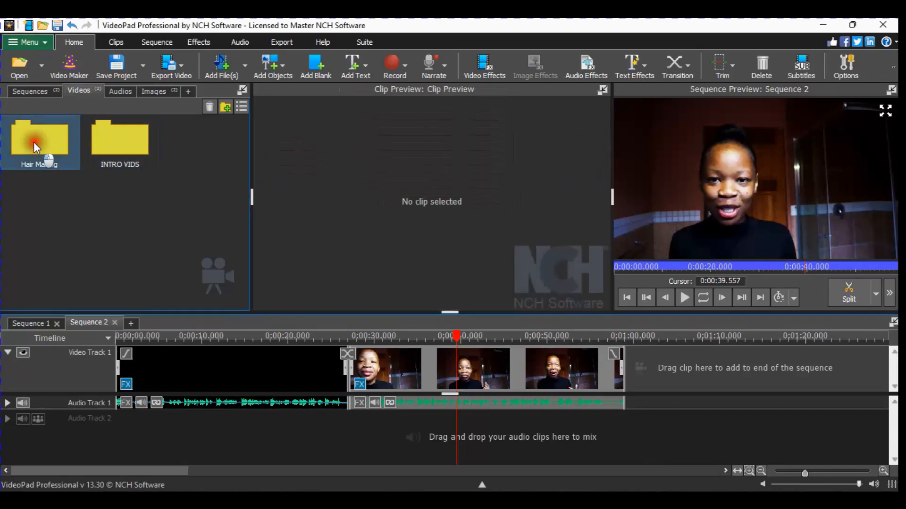
double_click(34, 143)
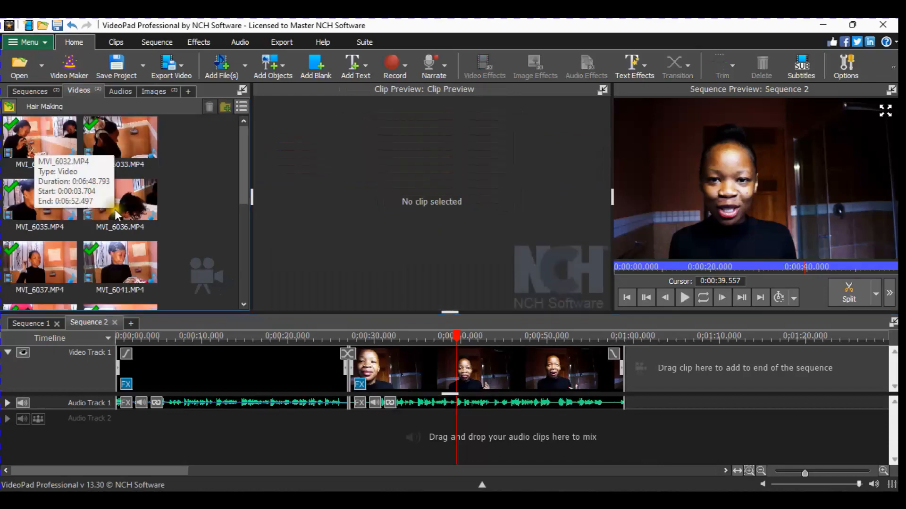
click(48, 327)
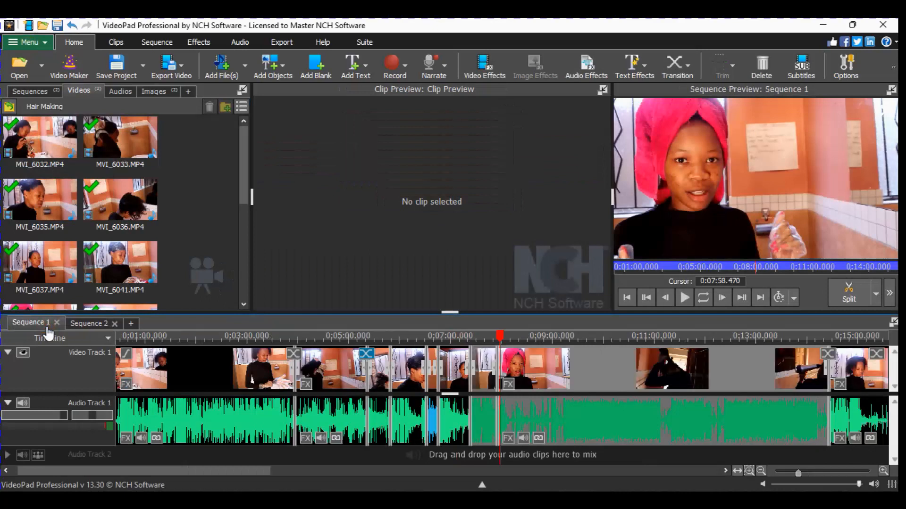
click(92, 327)
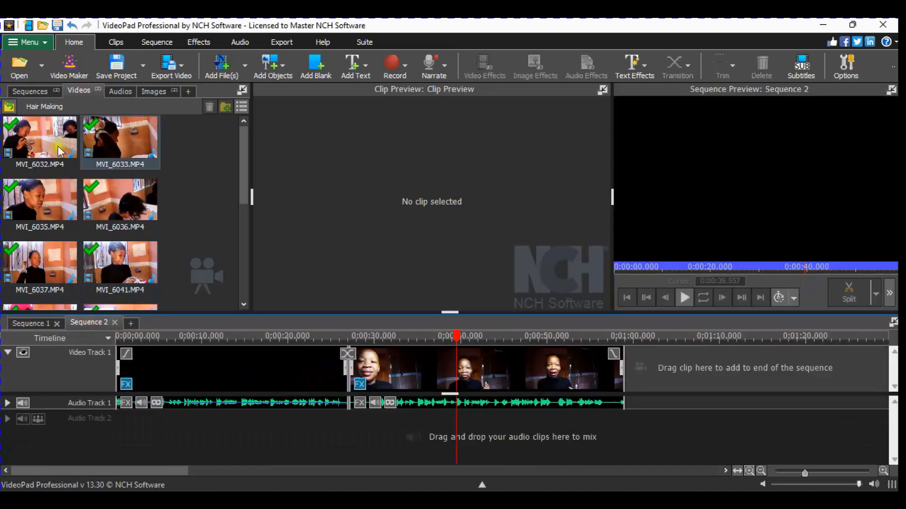
Open the INTRO VIDS folder and preview the MVI_6086.MP4 clip.
click(49, 106)
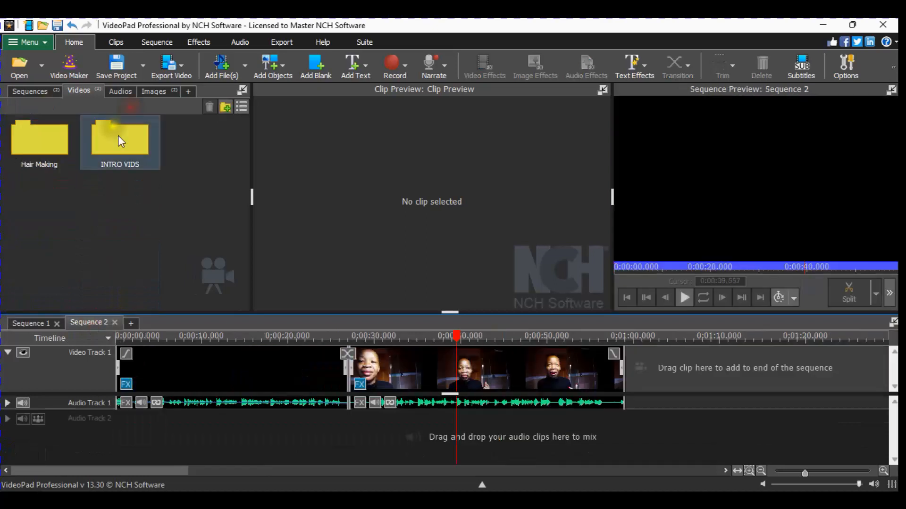
double_click(120, 138)
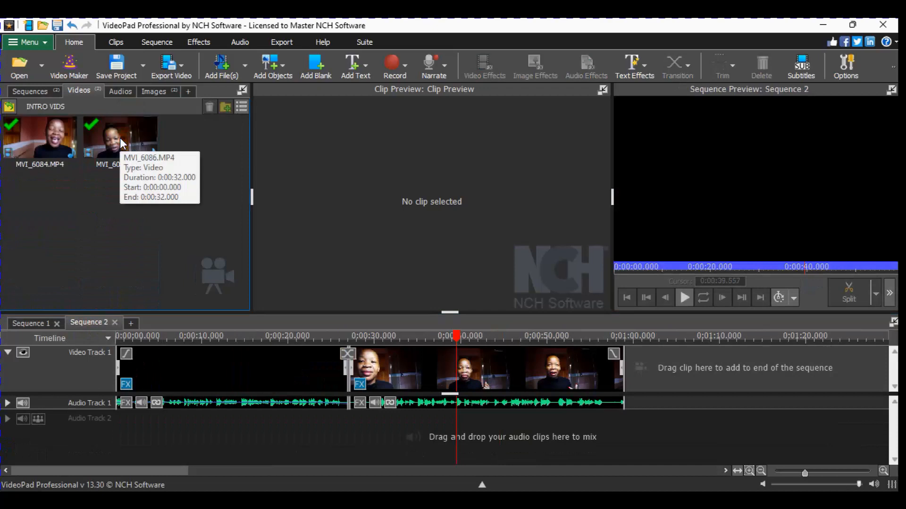
click(112, 139)
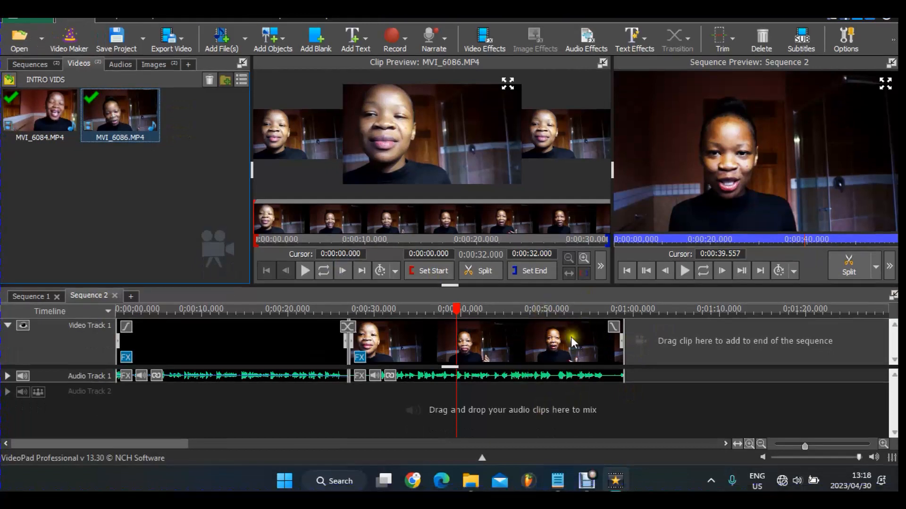
Split the second clip of Sequence 2 at 0:00:50.172 and set its end piece's speed to 200%.
click(552, 316)
key(l)
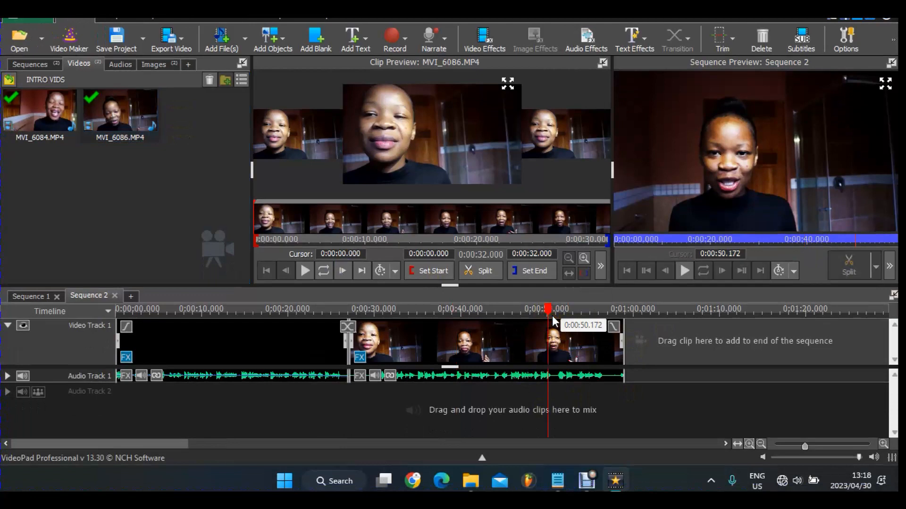
click(585, 336)
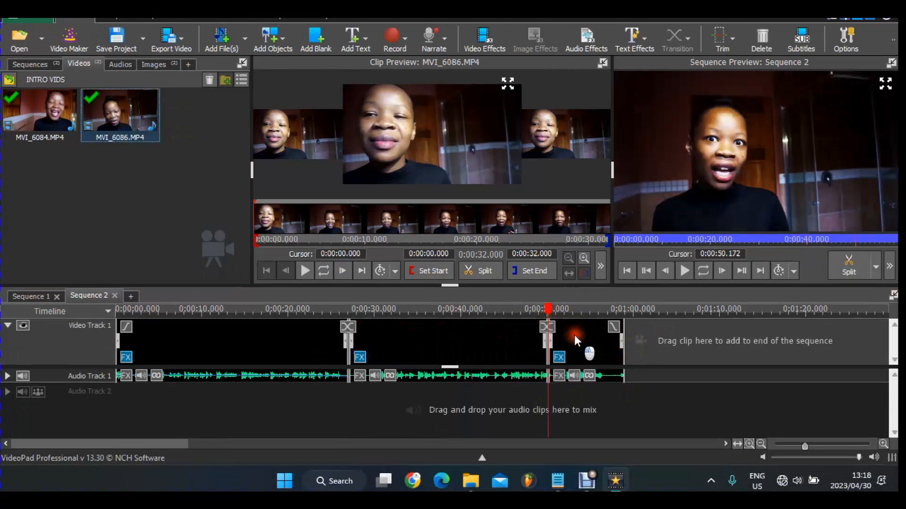
right_click(586, 343)
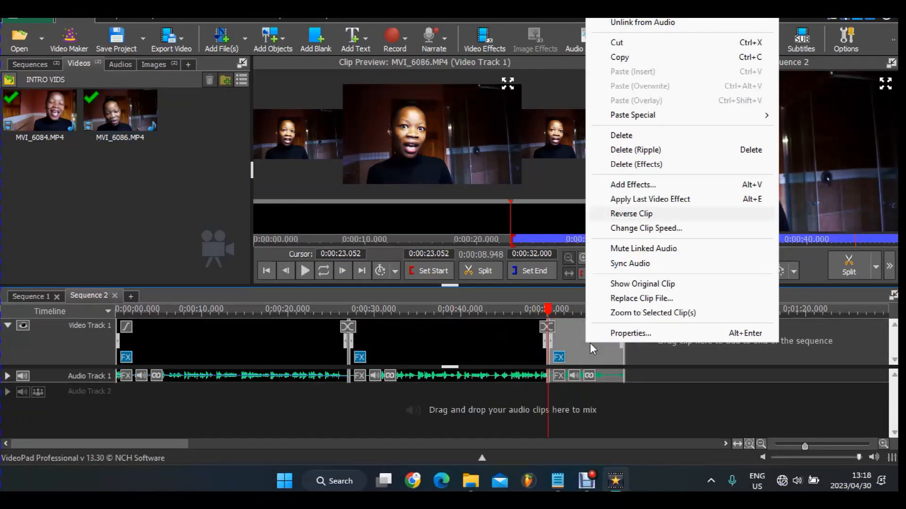
click(646, 228)
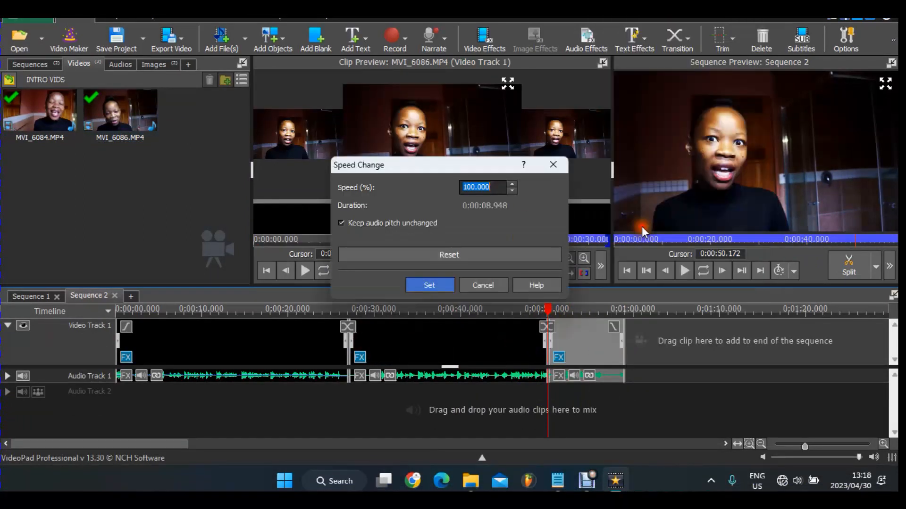
click(471, 182)
key(BackSpace)
text(2)
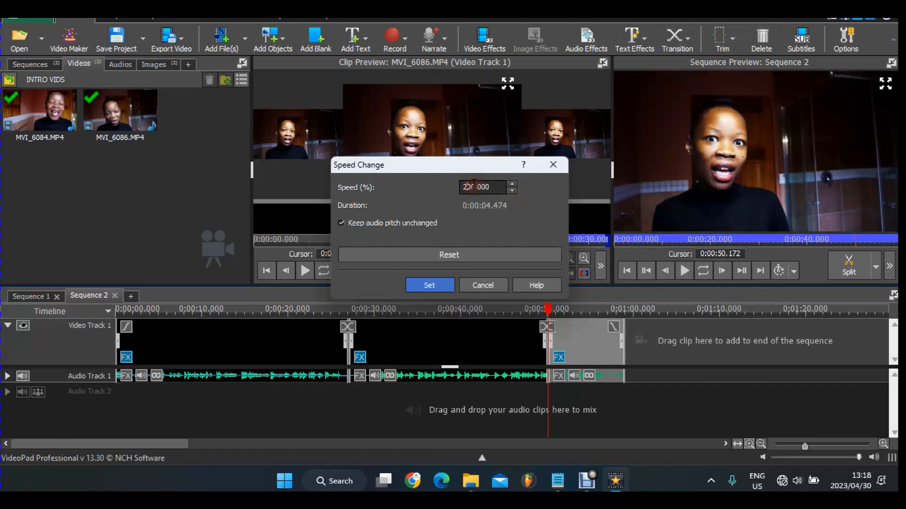
click(438, 282)
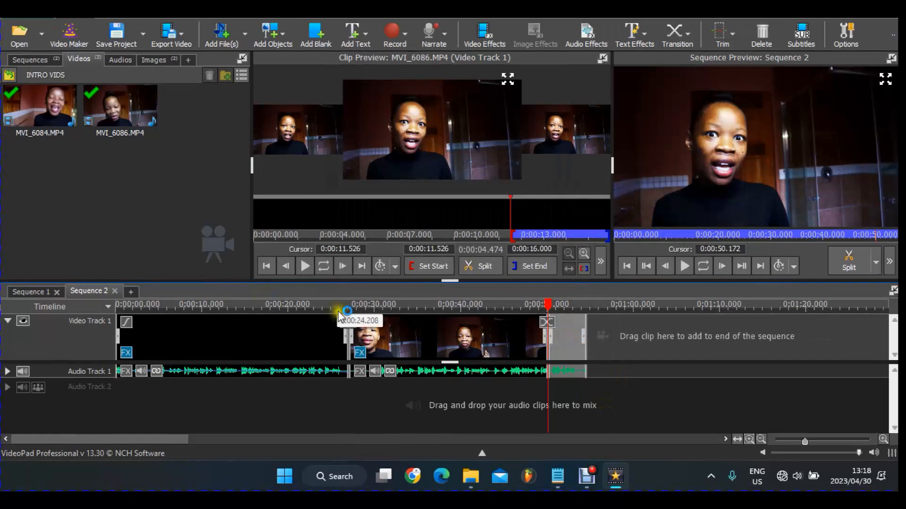
Split the first clip of Sequence 2 at 0:00:26.193 and set the speed of its short end piece to 50%.
click(350, 310)
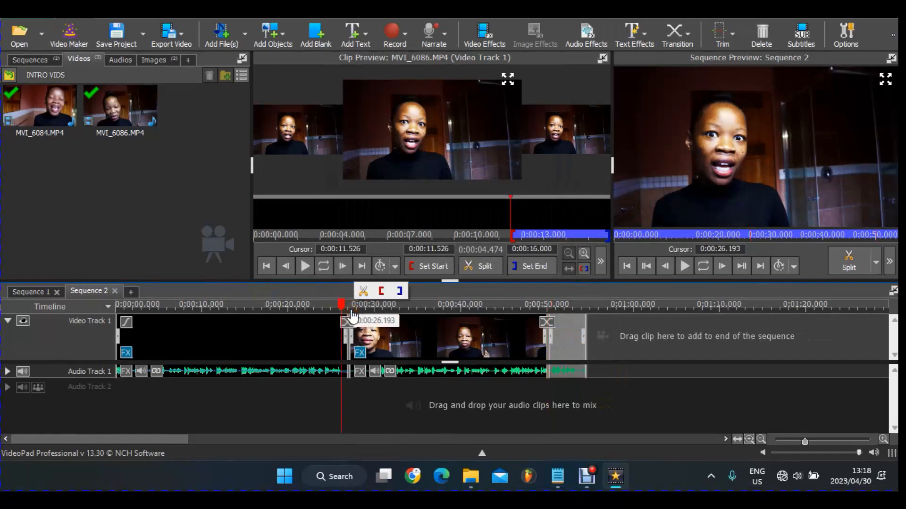
key(l)
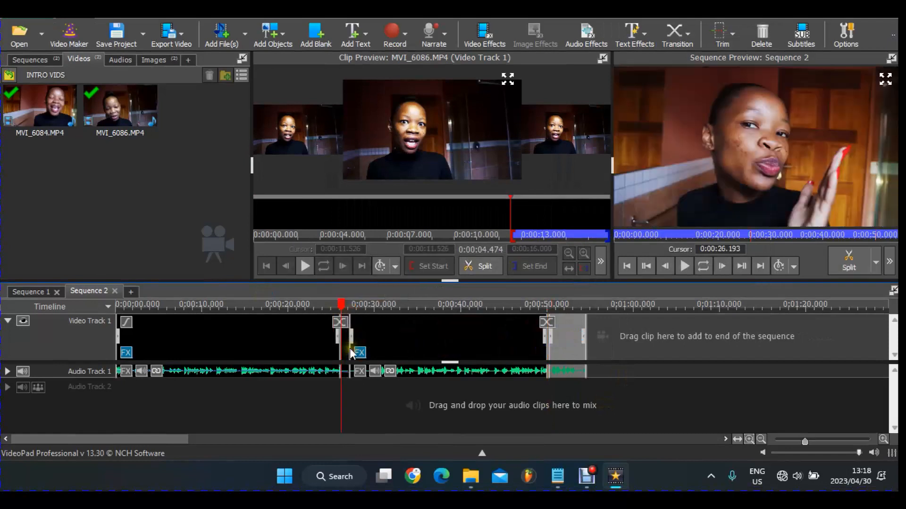
click(883, 440)
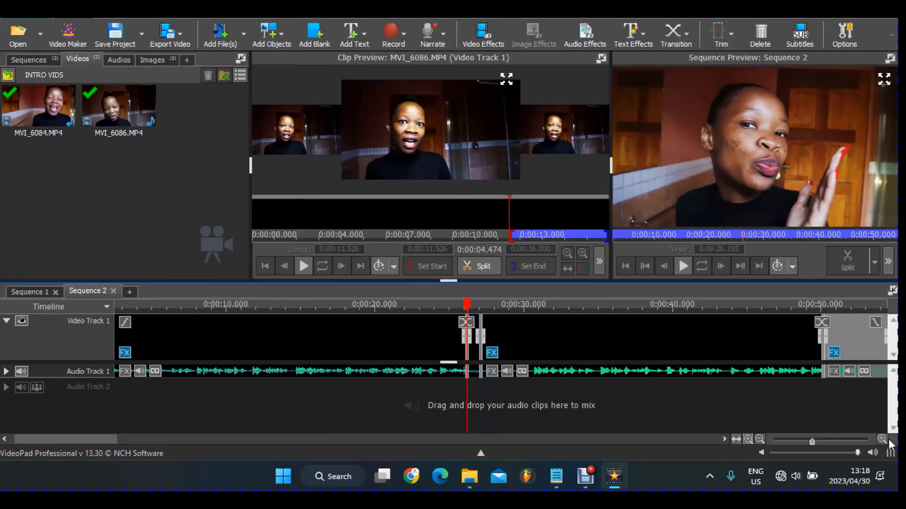
right_click(474, 349)
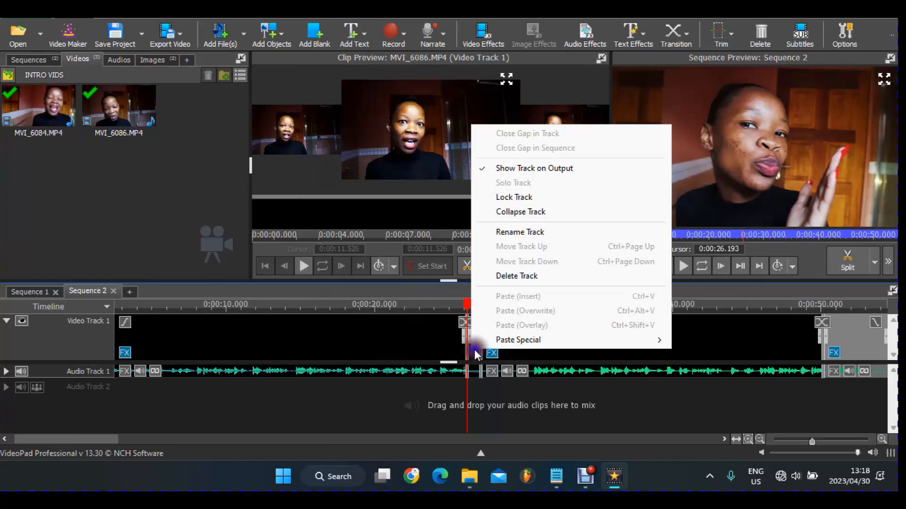
right_click(474, 350)
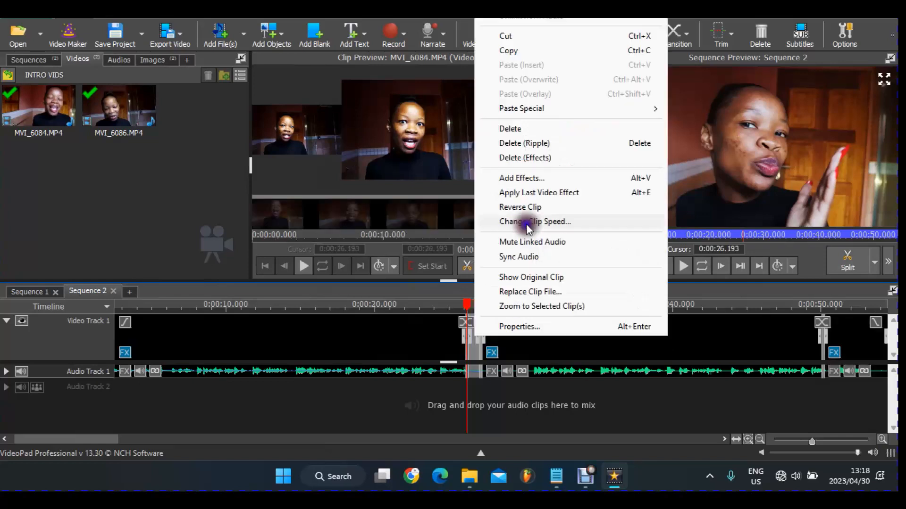
click(526, 223)
click(472, 177)
click(472, 178)
key(BackSpace)
key(BackSpace)
text(50.000)
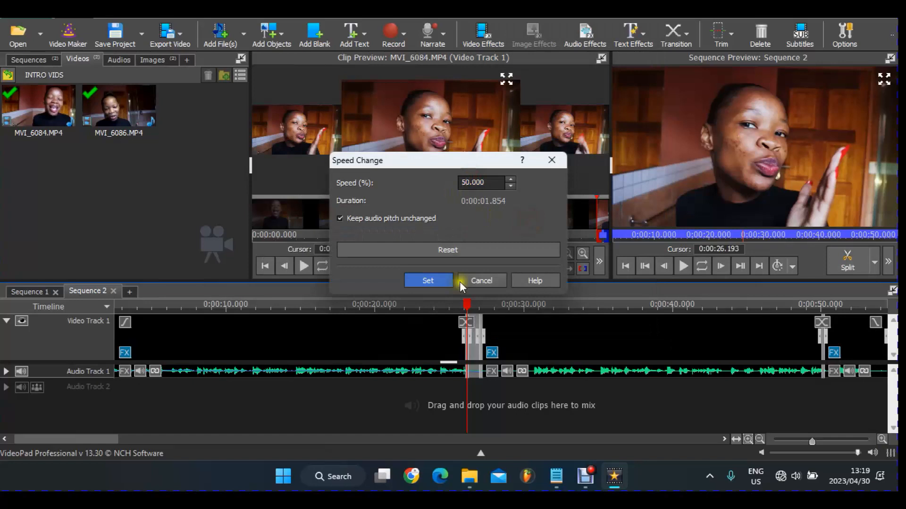
click(443, 281)
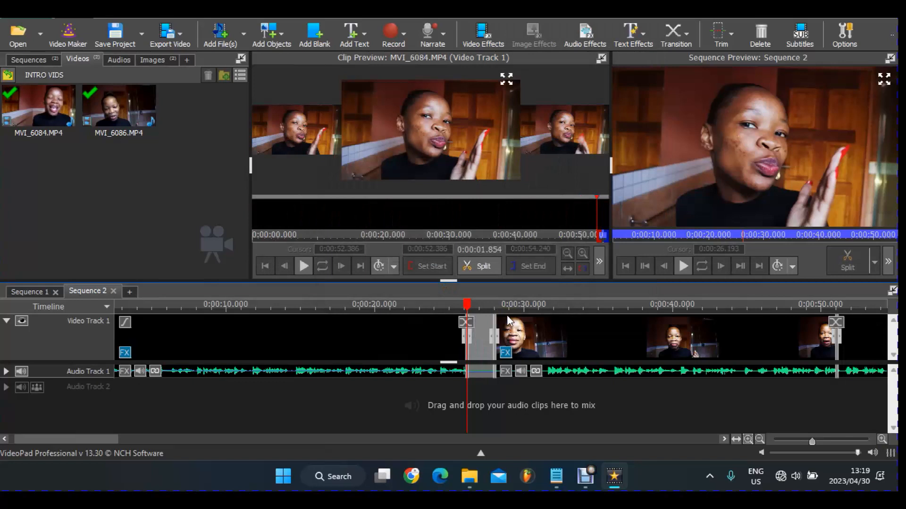
Play Sequence 2 through the slowed piece to check it, pausing early in the following clip.
scroll(313, 304, down, 2)
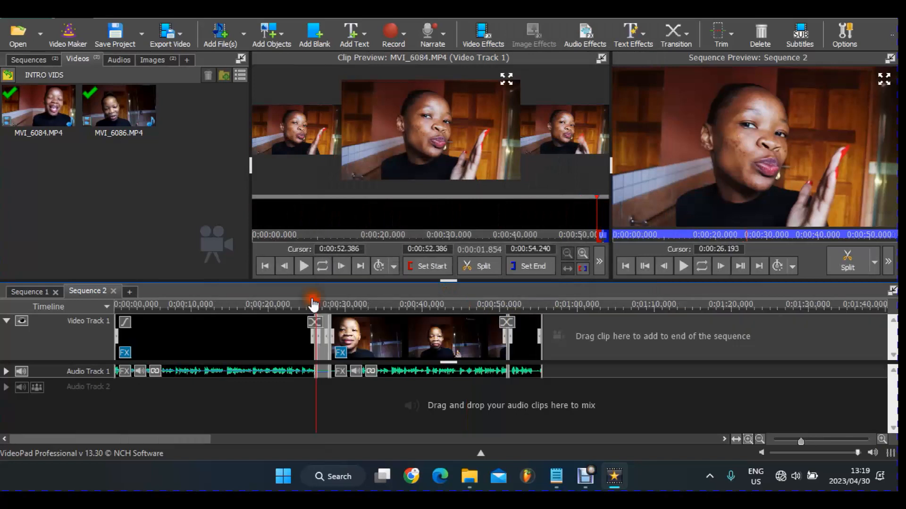
key(space)
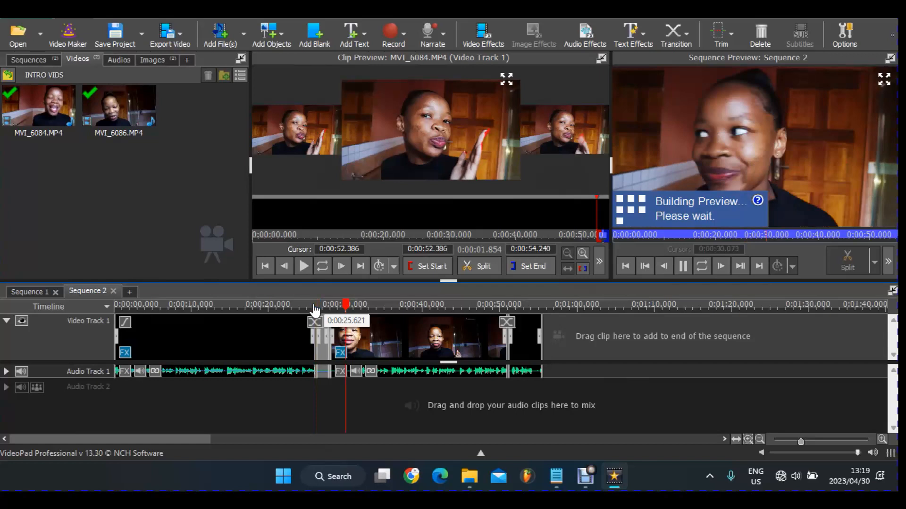
click(682, 265)
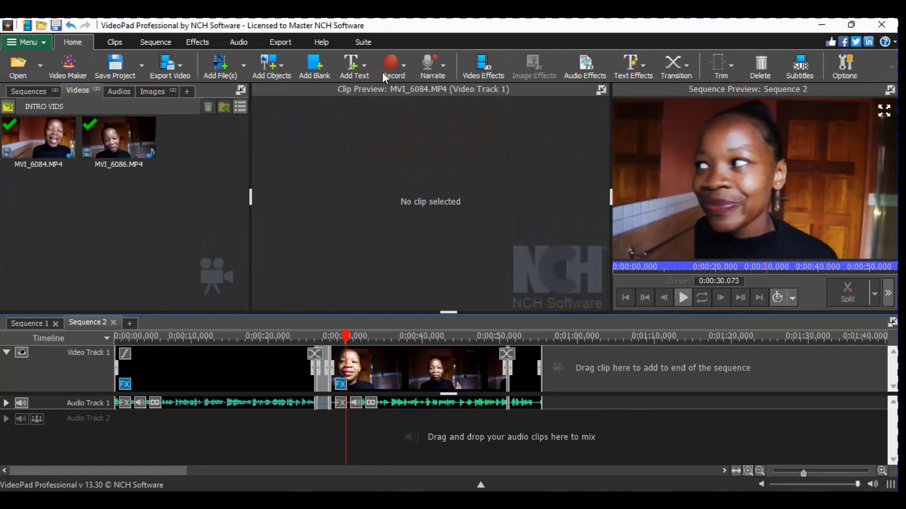
Undo the clip splits and speed changes in Sequence 2.
key(ctrl+z)
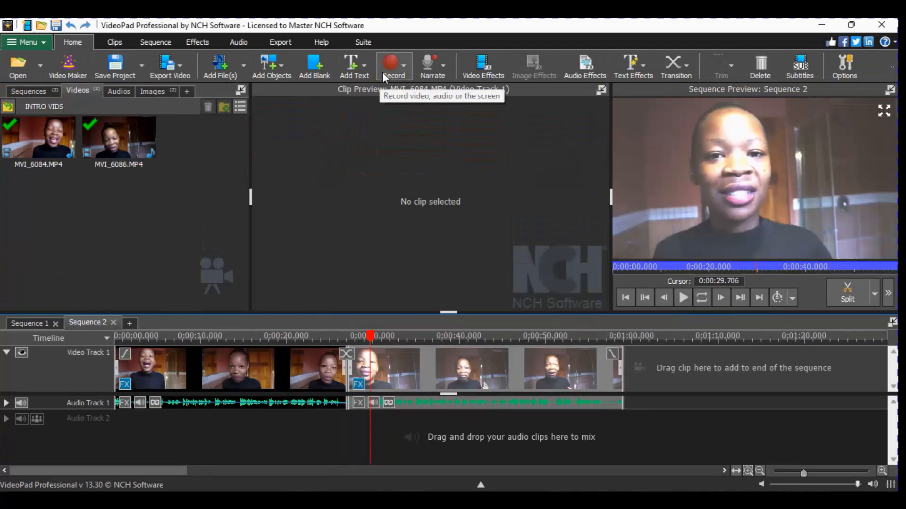